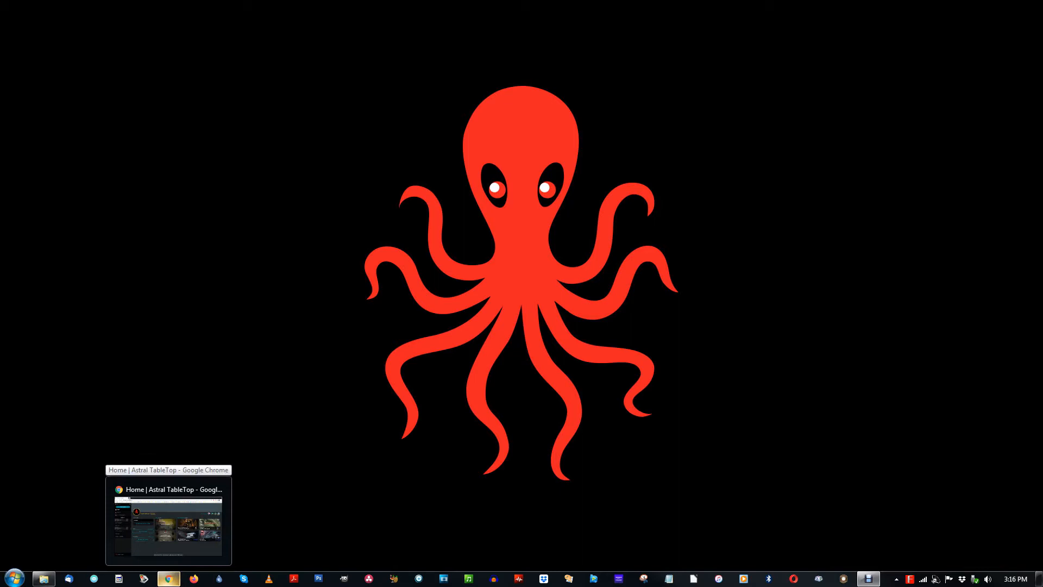
Switch to Astral TableTop in Chrome, create a new character in the Test game, and move its token up and left on the map
click(169, 578)
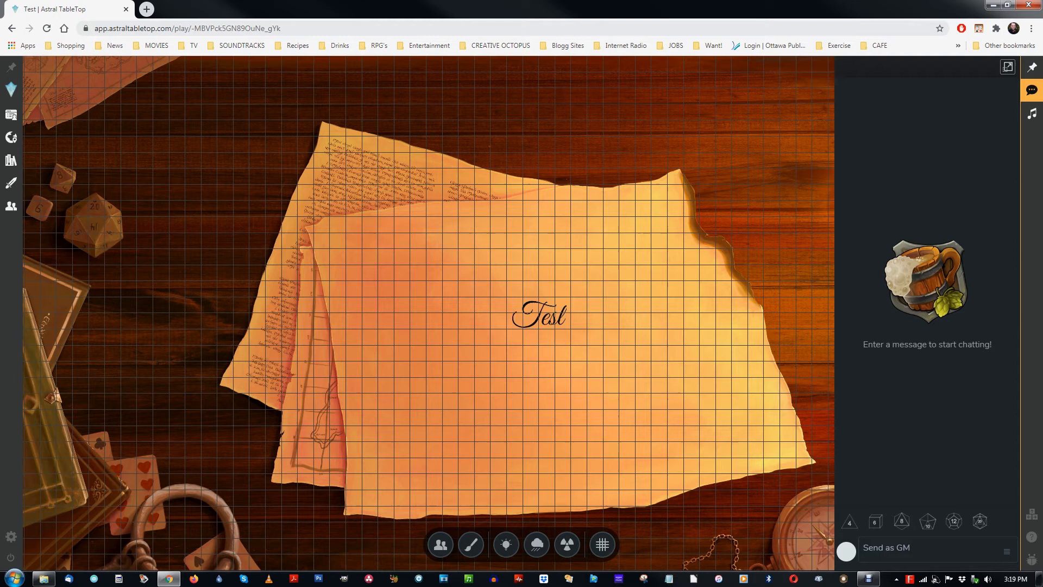
click(11, 114)
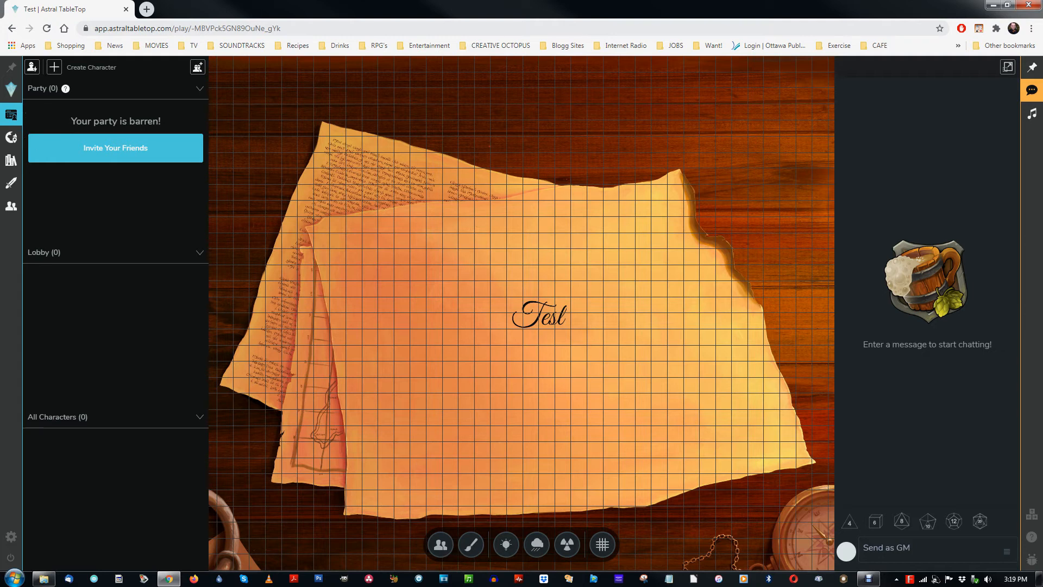
click(54, 67)
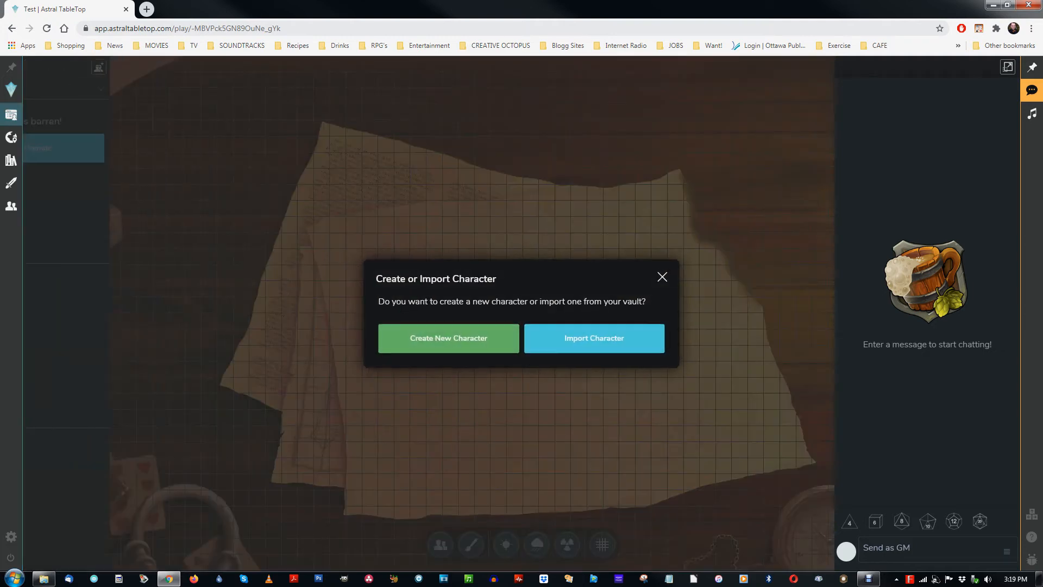
click(450, 338)
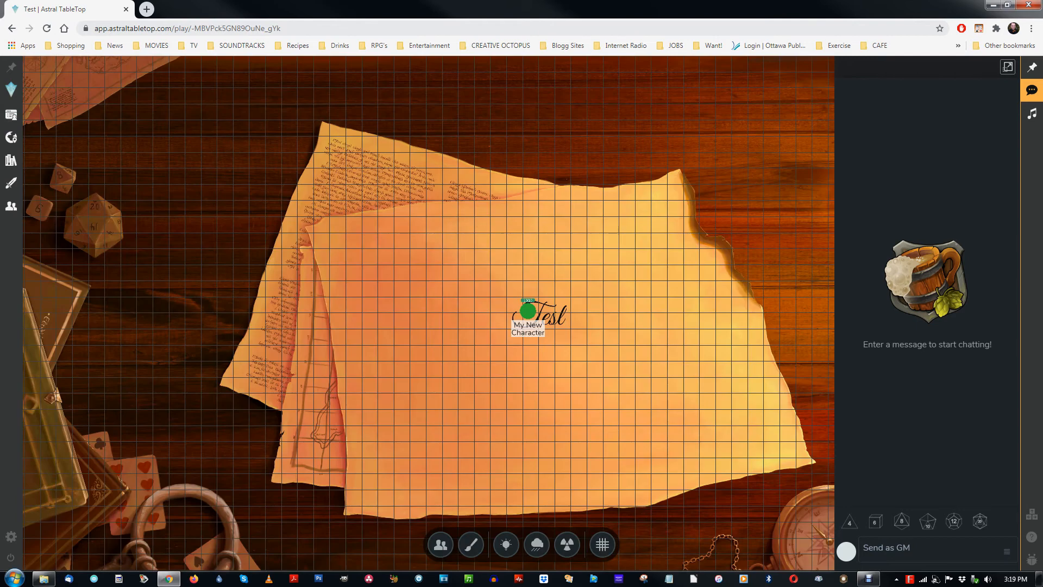
drag(527, 311, 466, 273)
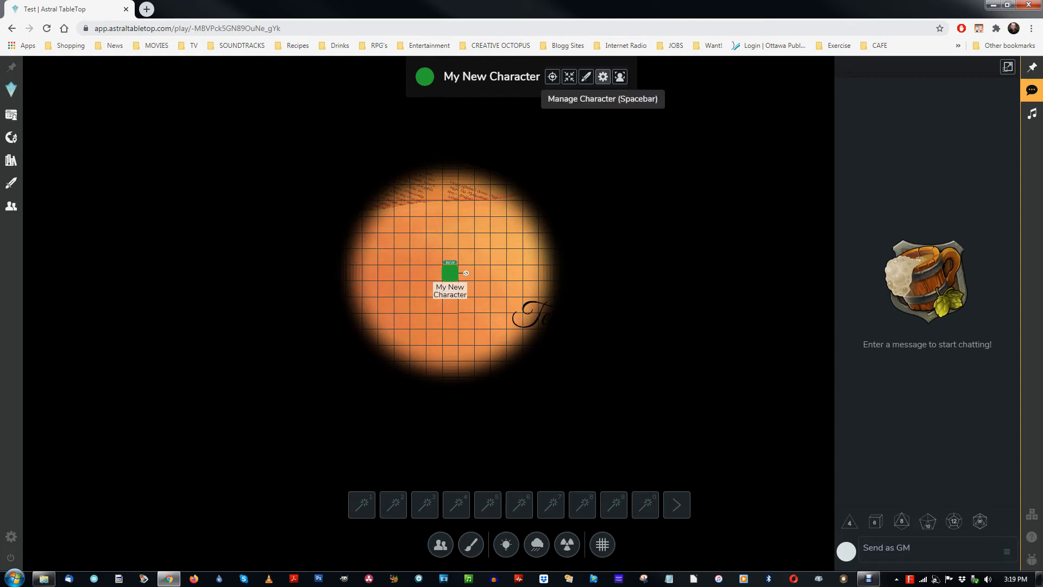
Open the new character's management window and enter character building mode
click(603, 76)
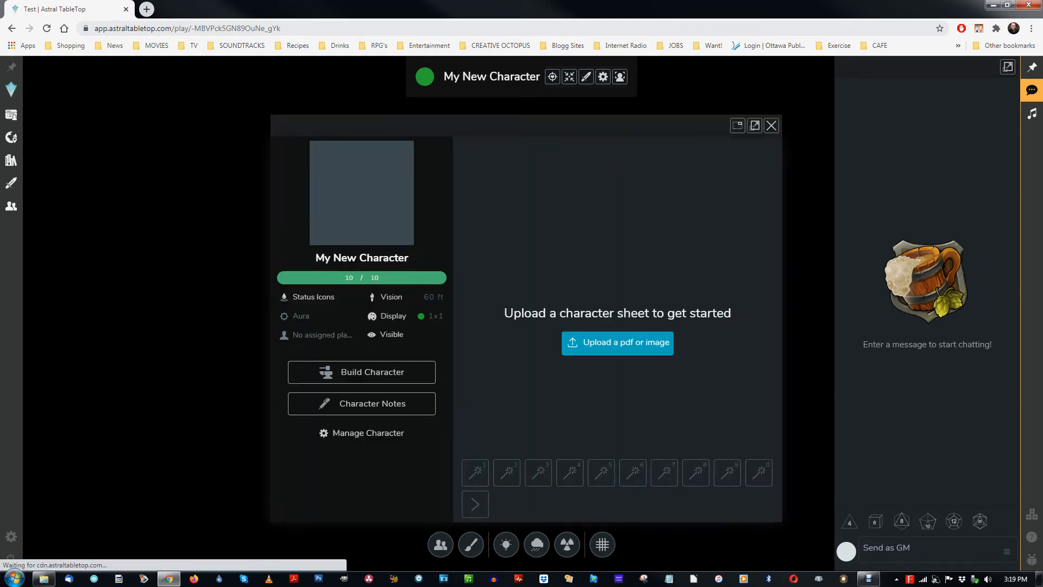
drag(543, 125, 376, 105)
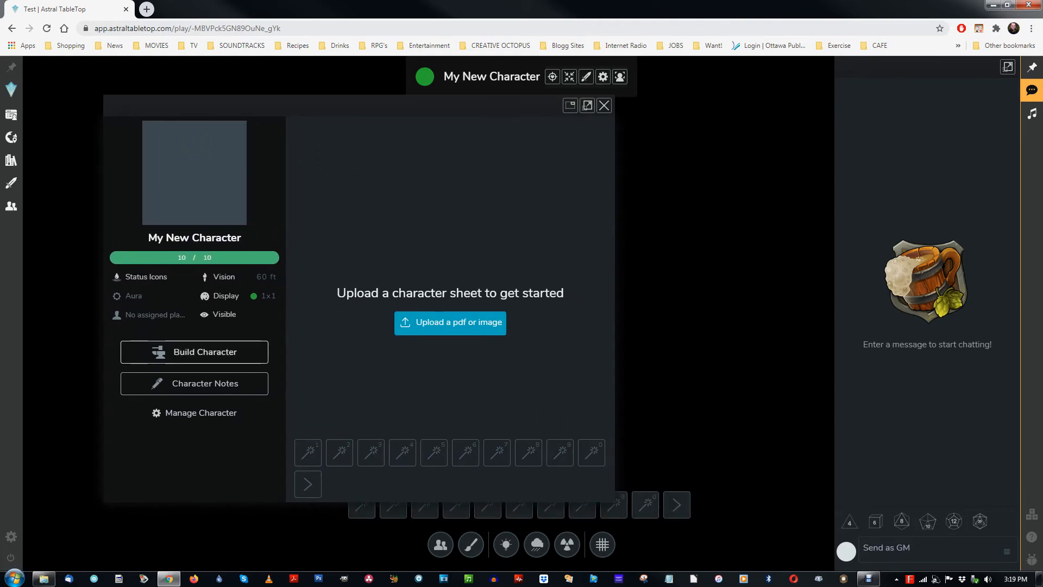
click(206, 352)
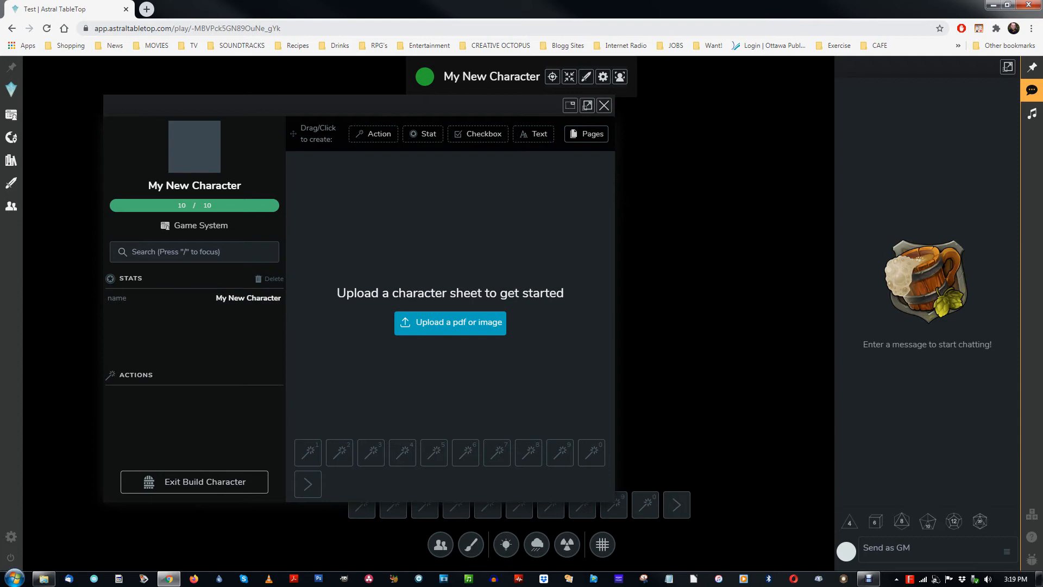
Upload the PDF "john carter ks character sheet lo res" from the JOHN CARTER OF MARS Character Sheets folder as the character sheet
click(478, 325)
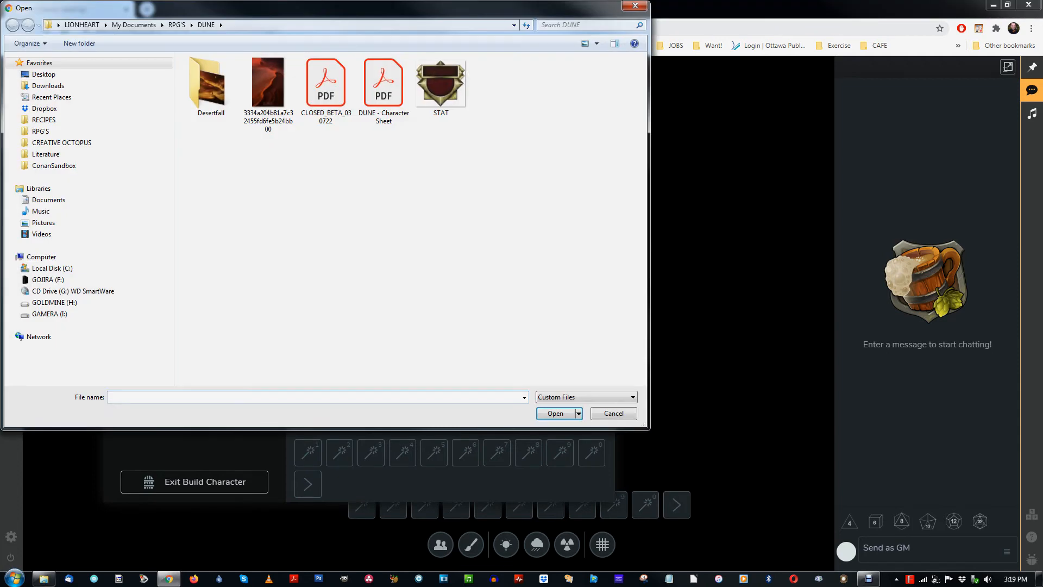
click(177, 25)
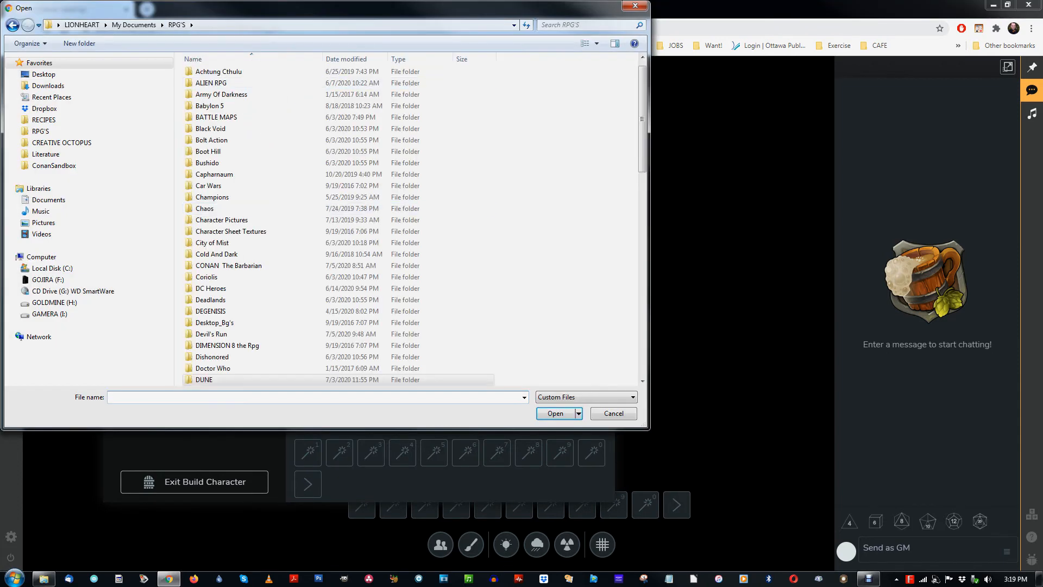
double_click(231, 249)
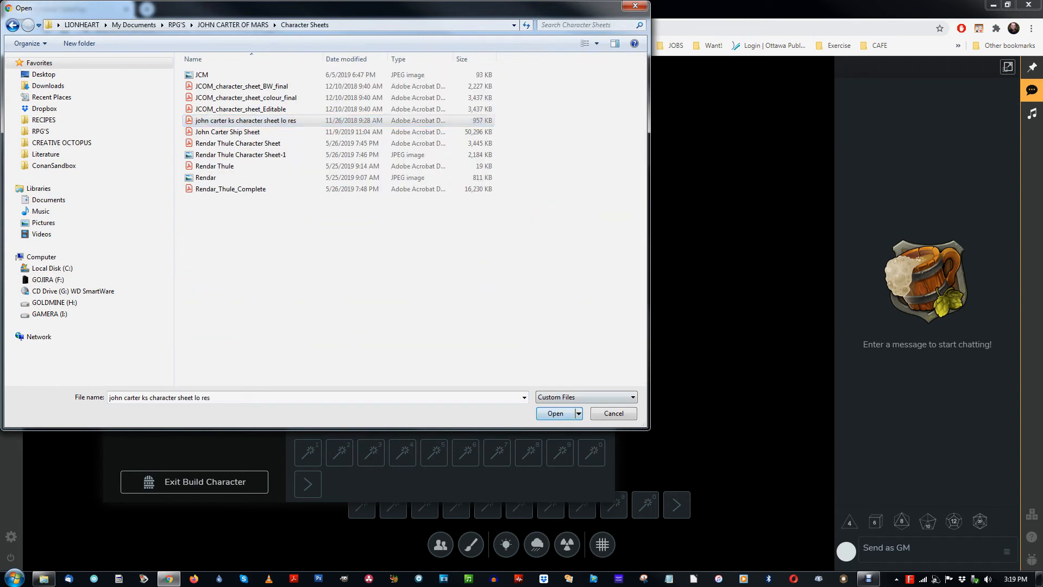
click(556, 413)
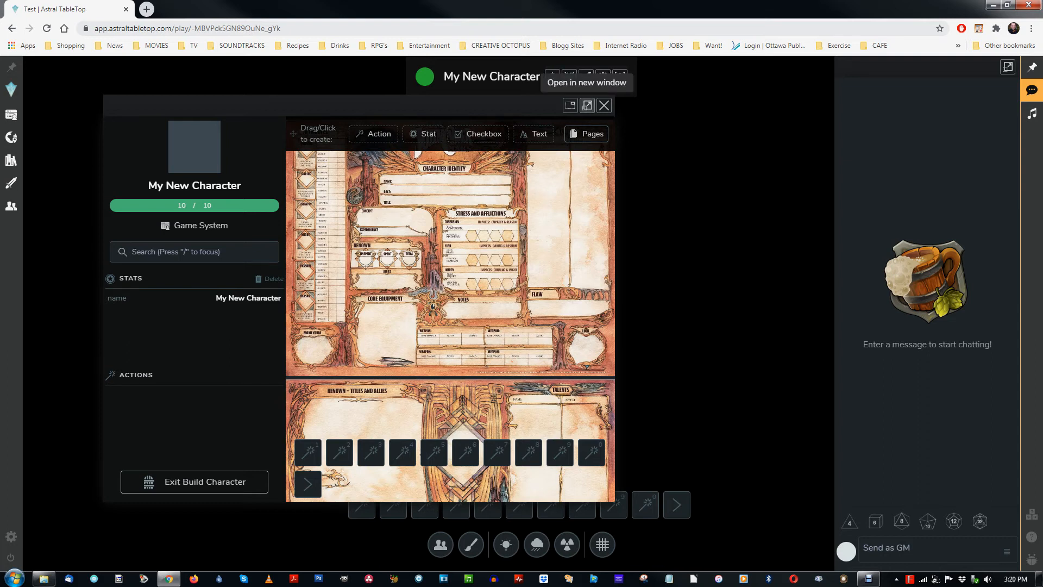
Open the sheet in a separate window, rename the character JC Character Template, and return to building mode
click(587, 106)
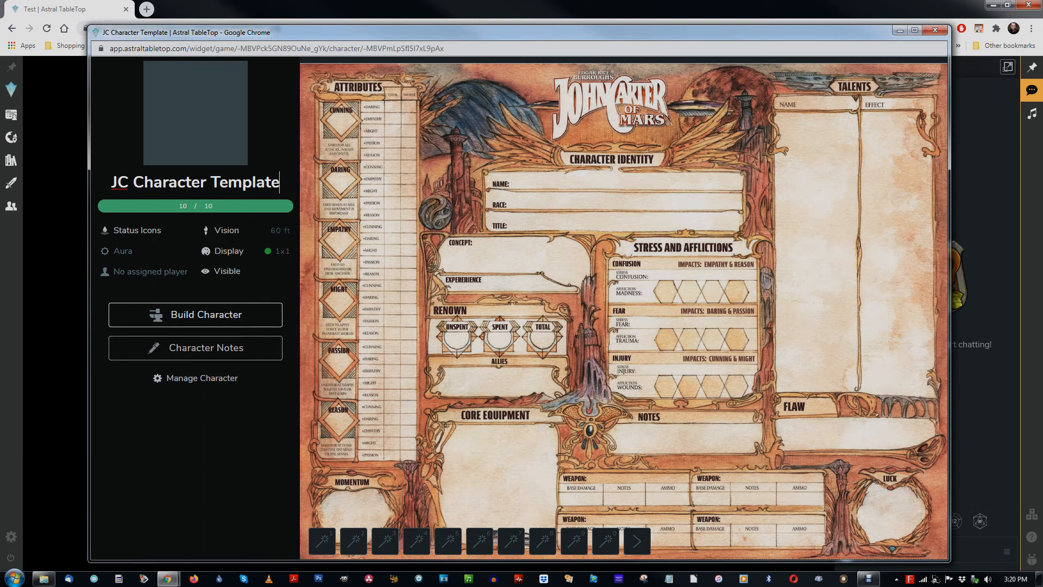
click(196, 315)
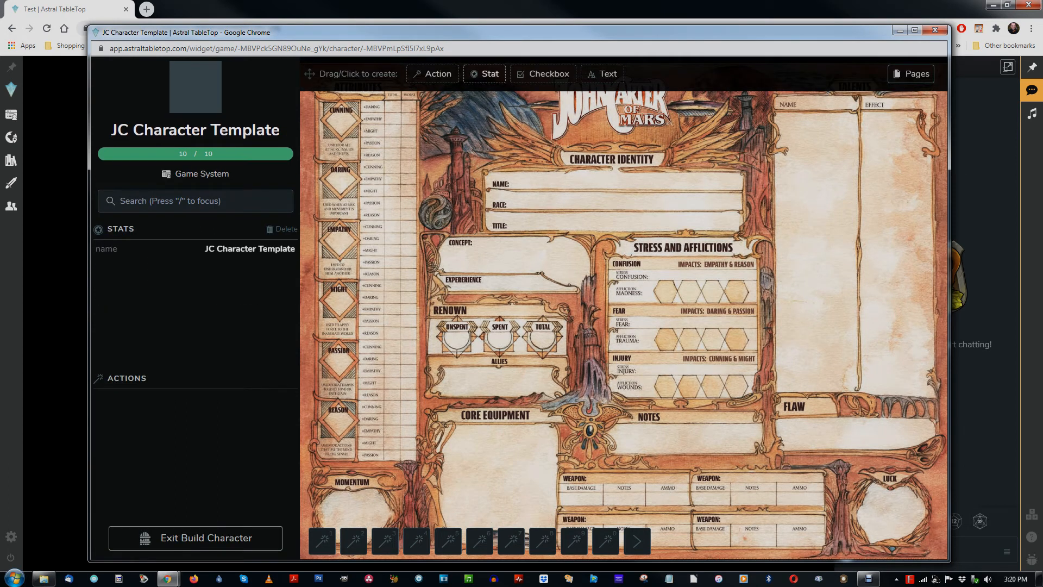
Add a text element in the Character Identity area and give it a black font color and a fully transparent background
drag(600, 74, 569, 213)
click(569, 213)
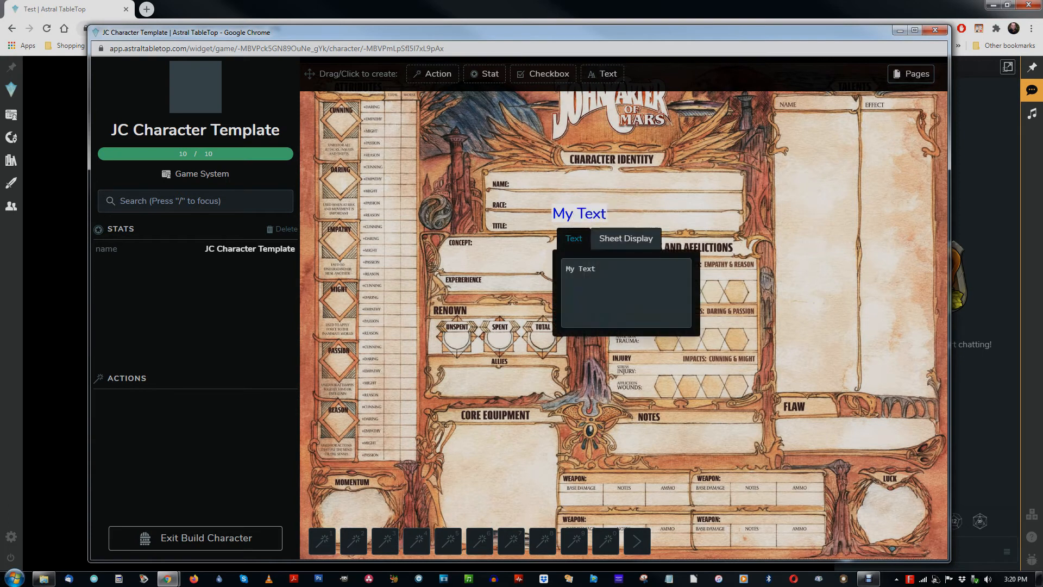
click(626, 238)
click(630, 312)
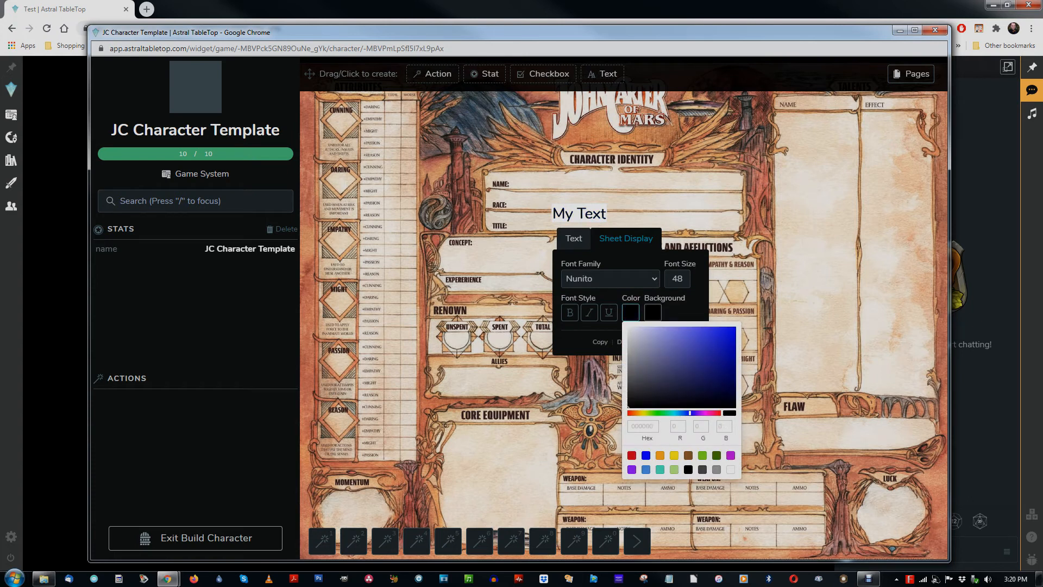
click(630, 312)
click(652, 312)
drag(741, 420, 650, 421)
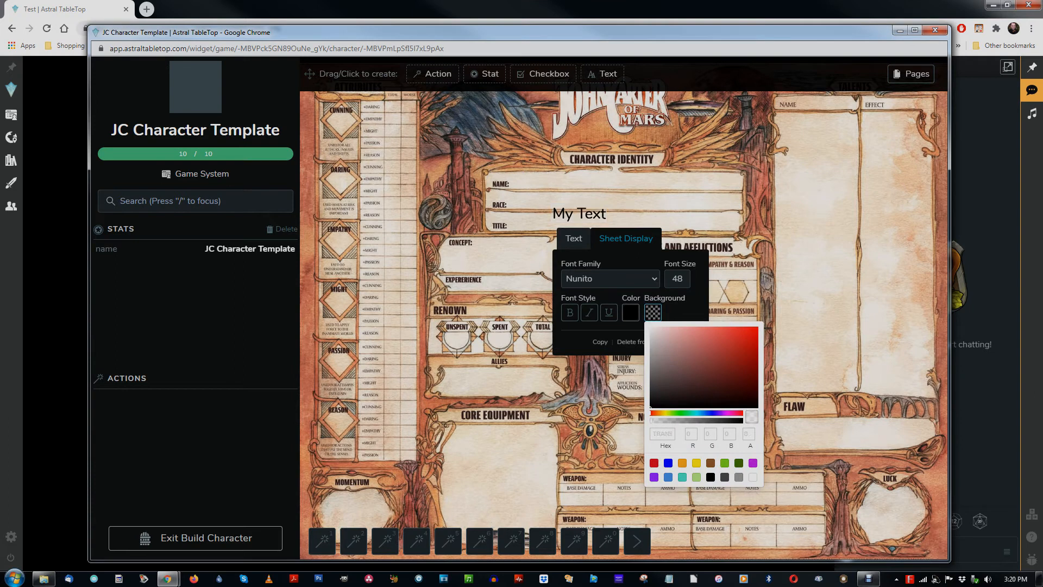
Replace the text element's content with a sample character name and place it on the sheet's Name line
click(573, 238)
text(Bob)
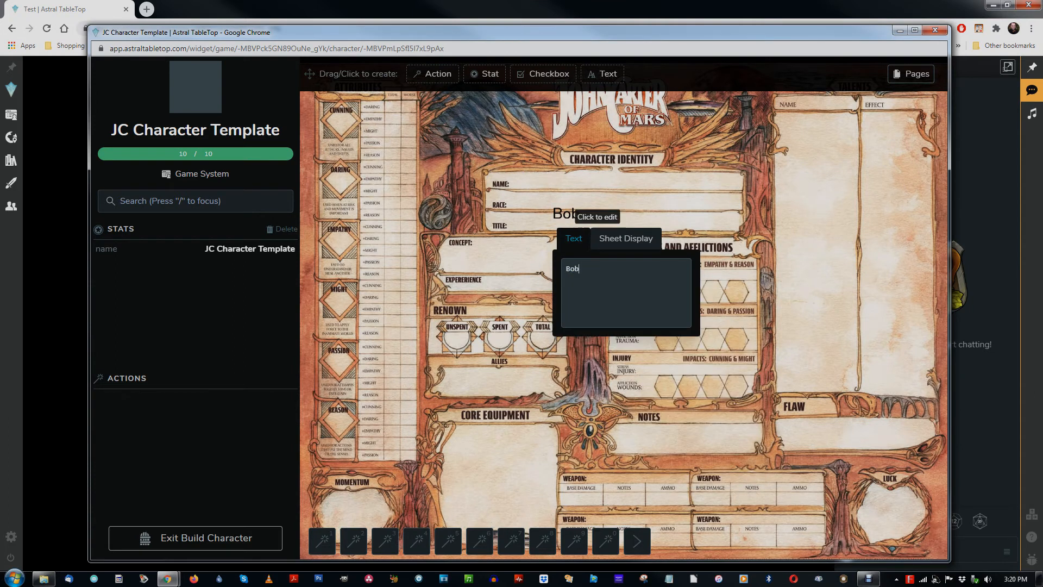
drag(566, 214, 529, 182)
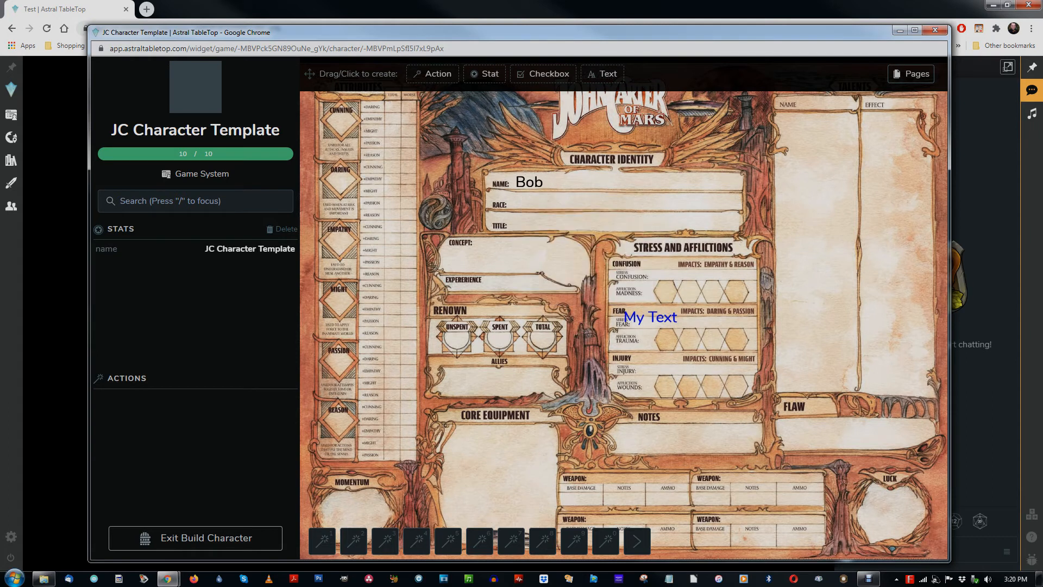
Remove the stray text element over the Fear section and place a new stat in the Cunning diamond
key(Delete)
click(484, 74)
click(628, 316)
click(628, 317)
drag(628, 317, 341, 122)
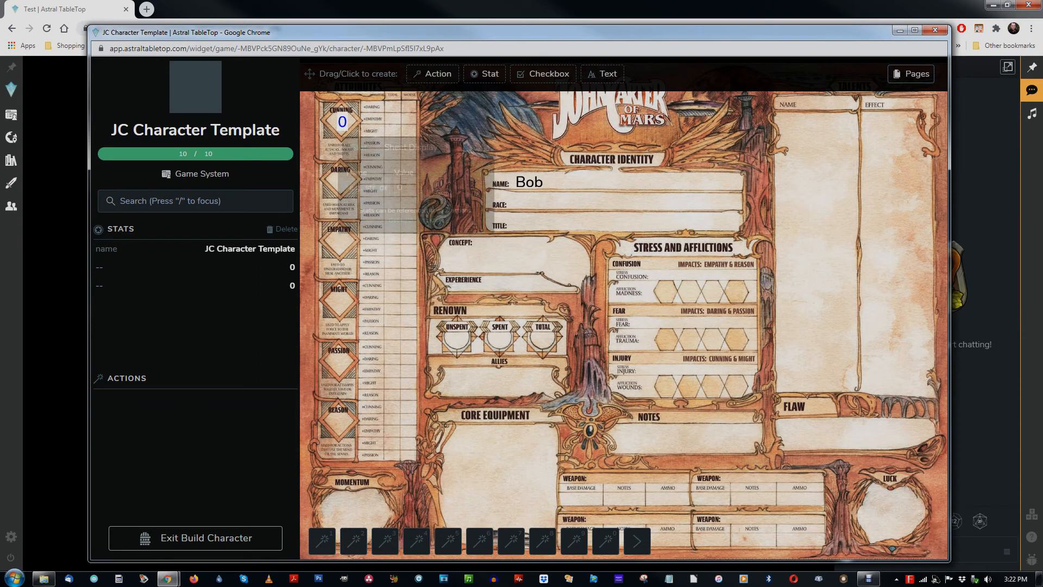
Make the background of the stat in the Cunning diamond fully transparent and its font color black
click(342, 121)
click(410, 147)
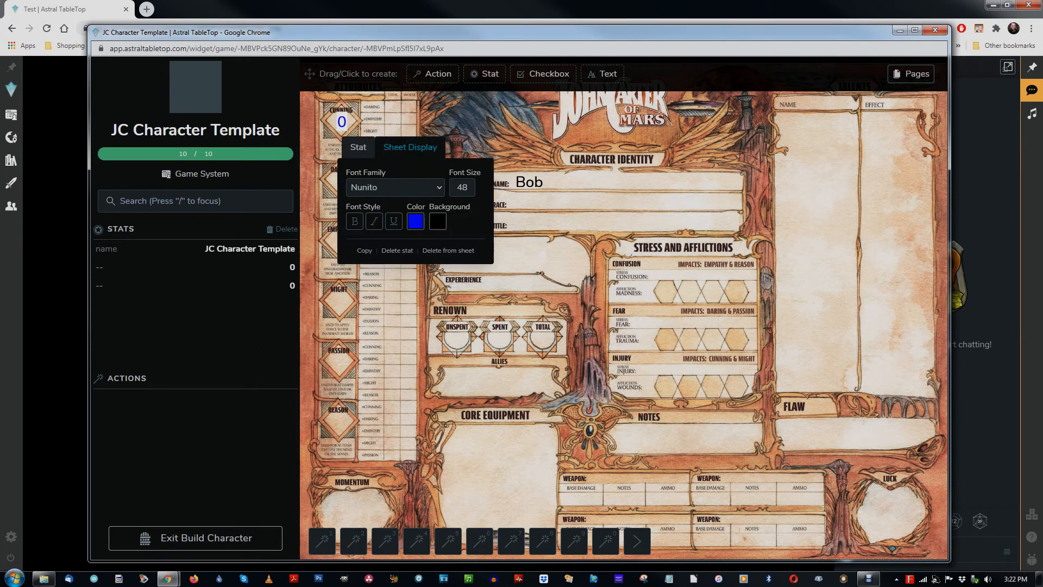
click(437, 221)
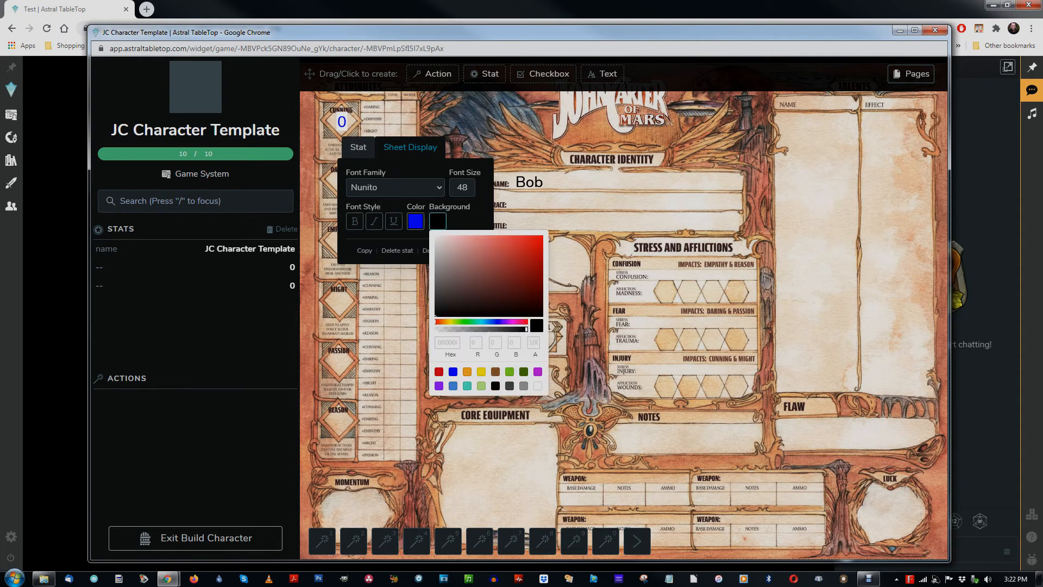
drag(525, 329, 436, 330)
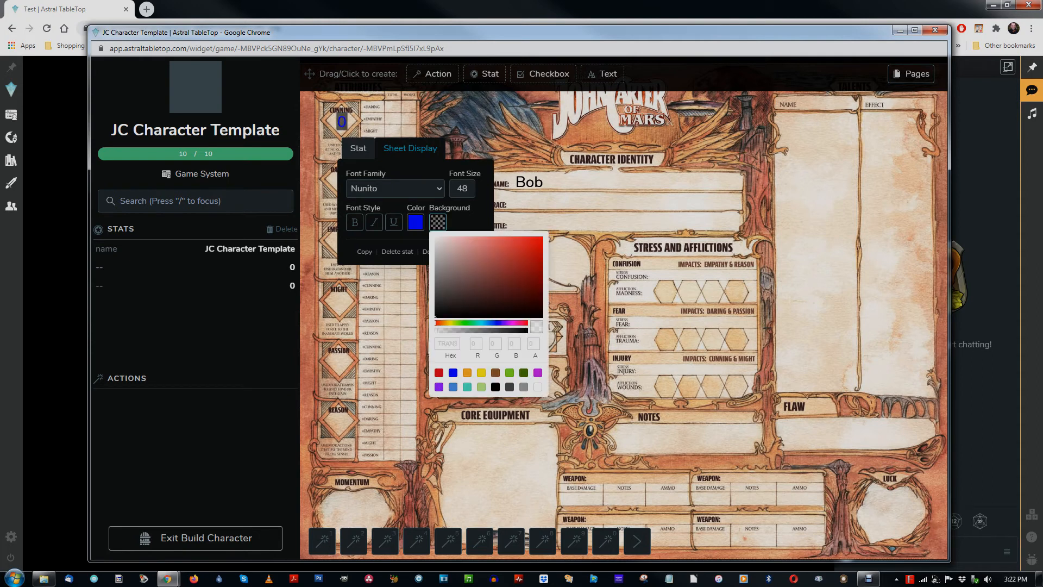
click(416, 222)
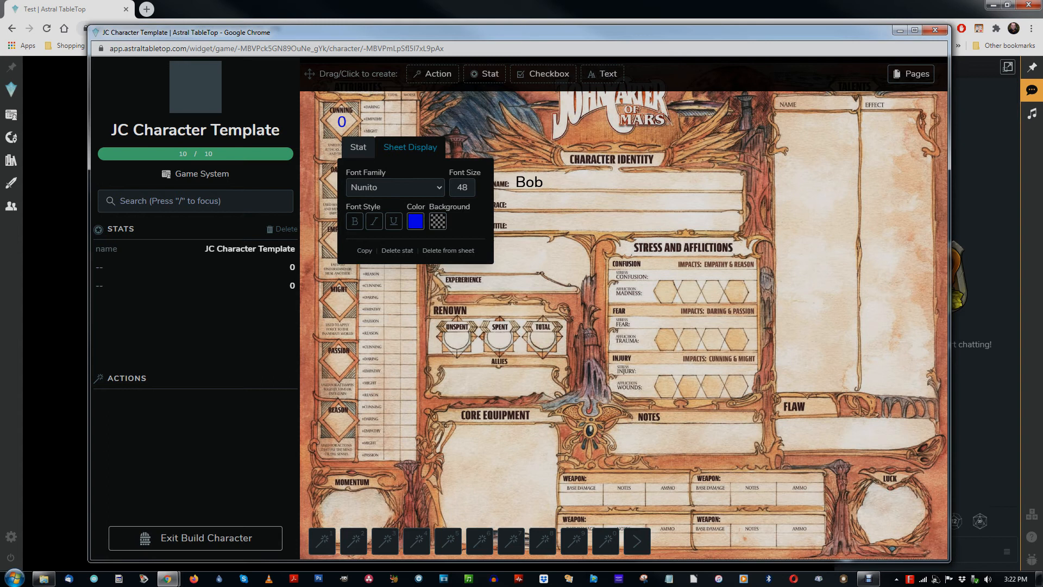
click(415, 222)
click(473, 378)
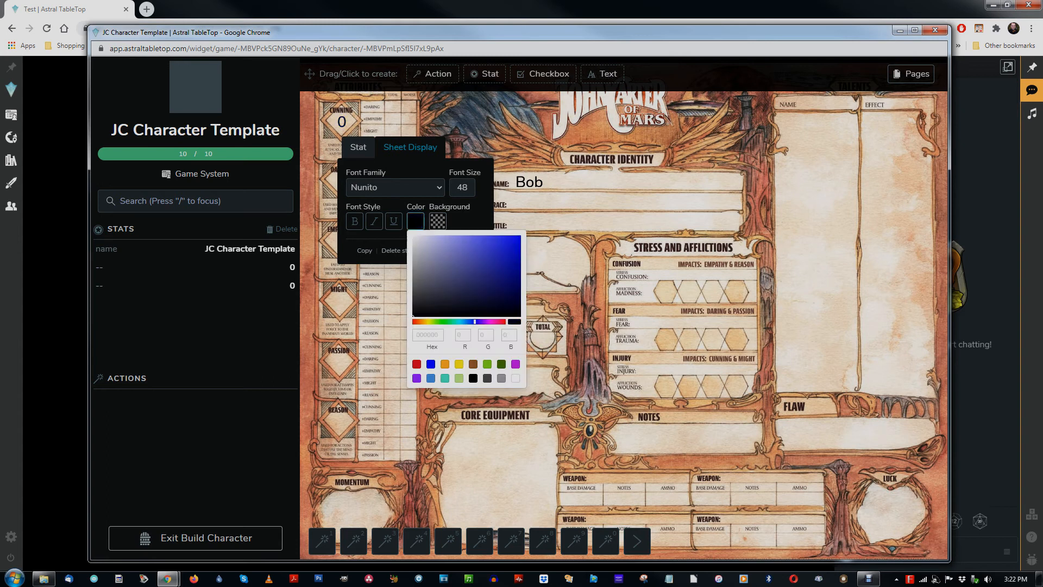
click(417, 221)
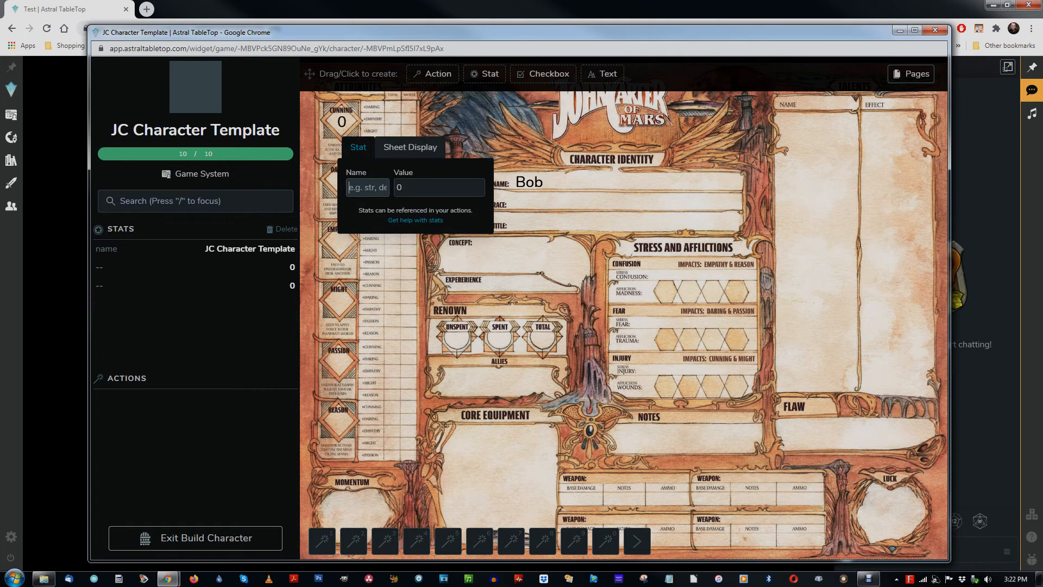
Name the stat in the Cunning diamond Cunning and set its value to 6
click(367, 187)
text(Cunning)
key(Tab)
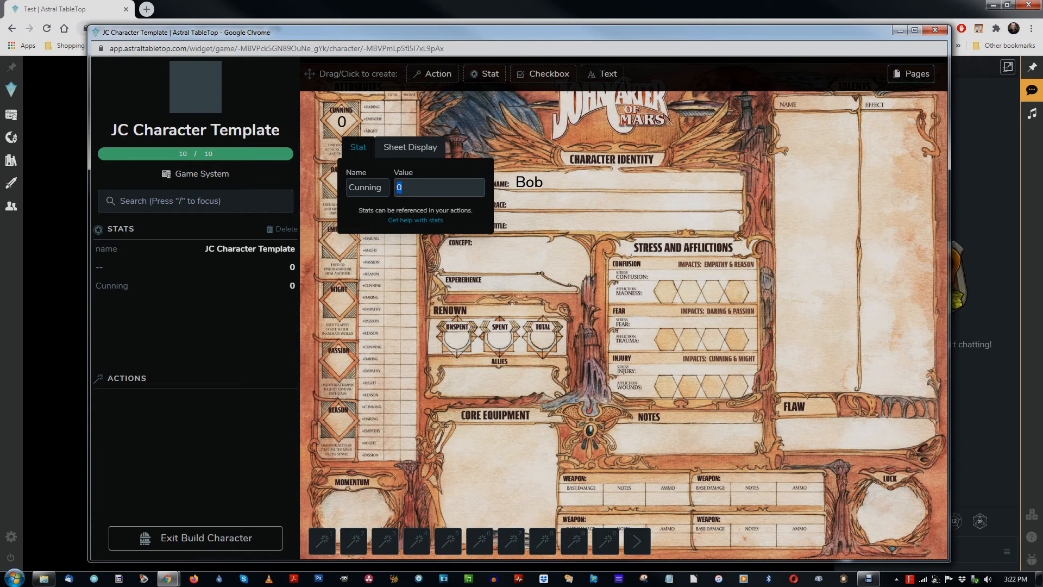
text(6)
key(Return)
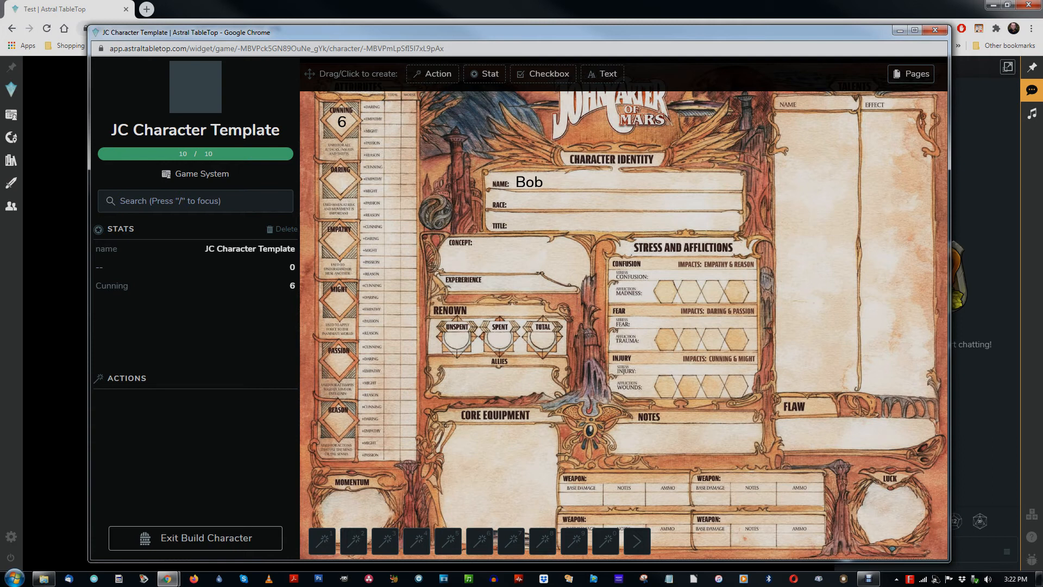
Add a stat in the Daring diamond, name it Daring, and set its value to 7
drag(489, 74, 340, 181)
text(D)
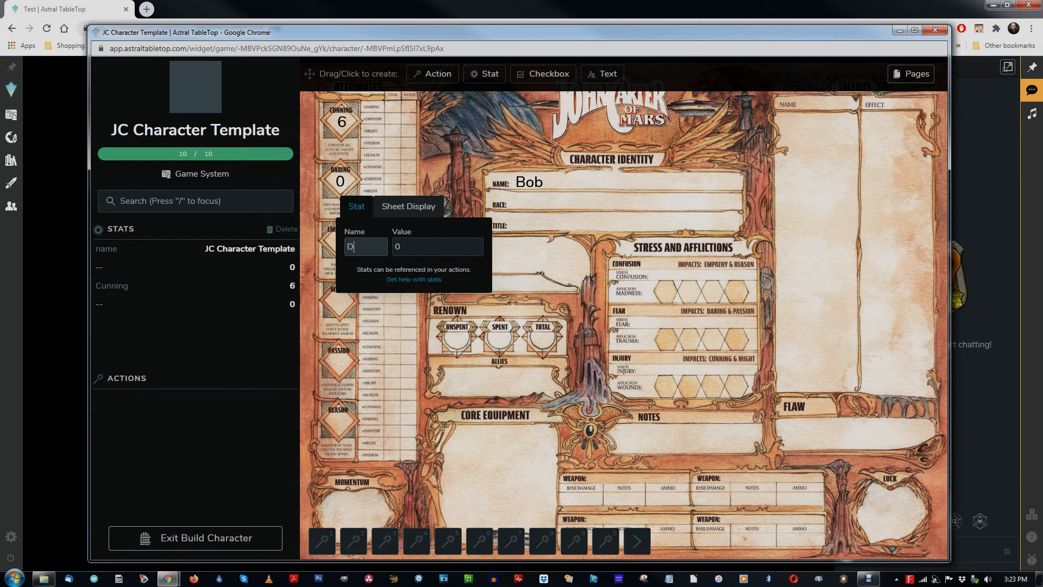
text(aring)
key(Tab)
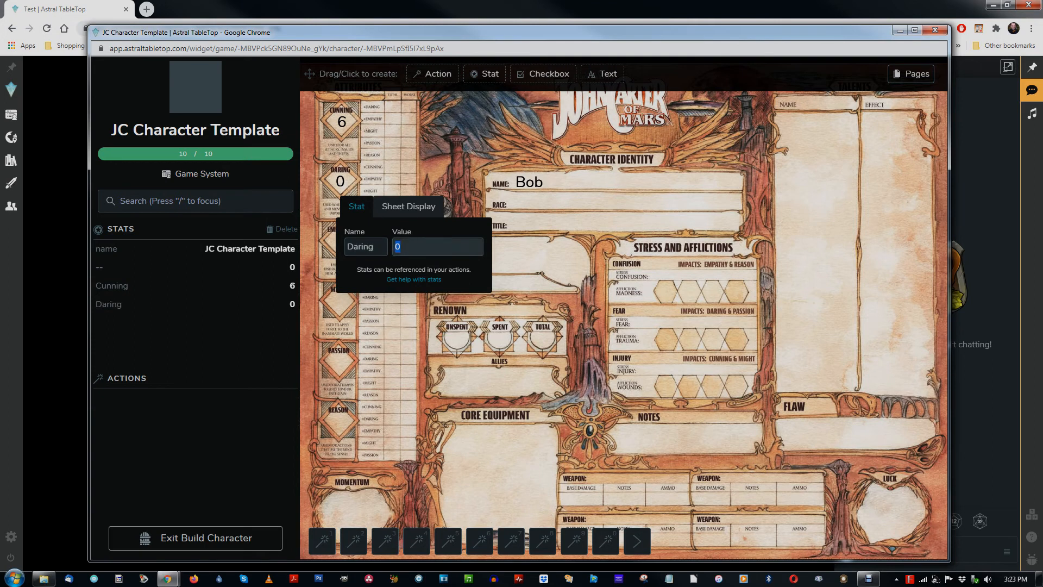
text(7)
key(Return)
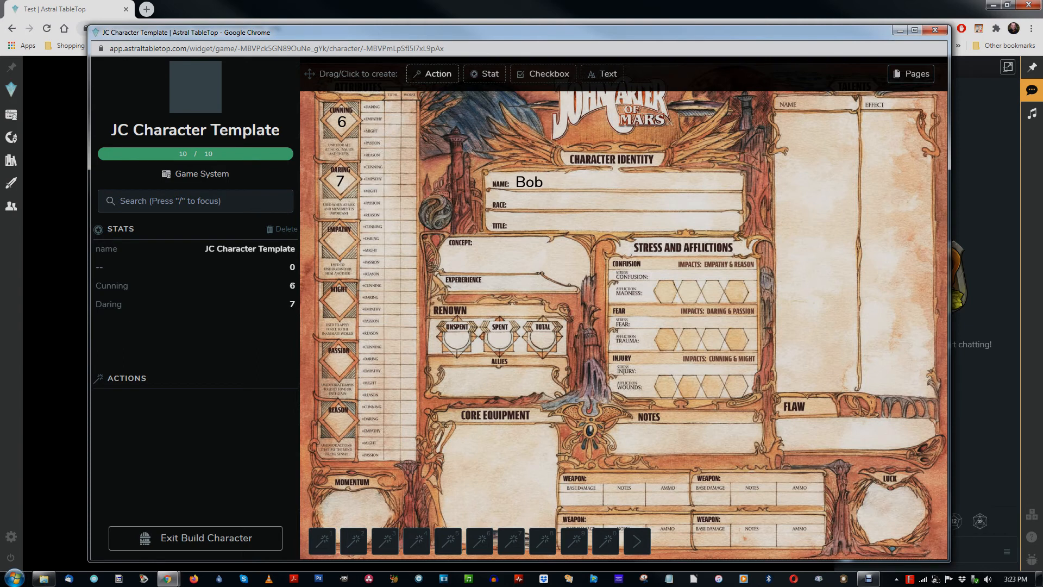
Add a new action, place it beside the +Daring row of the Cunning section, and title it Cunning and Daring
click(432, 73)
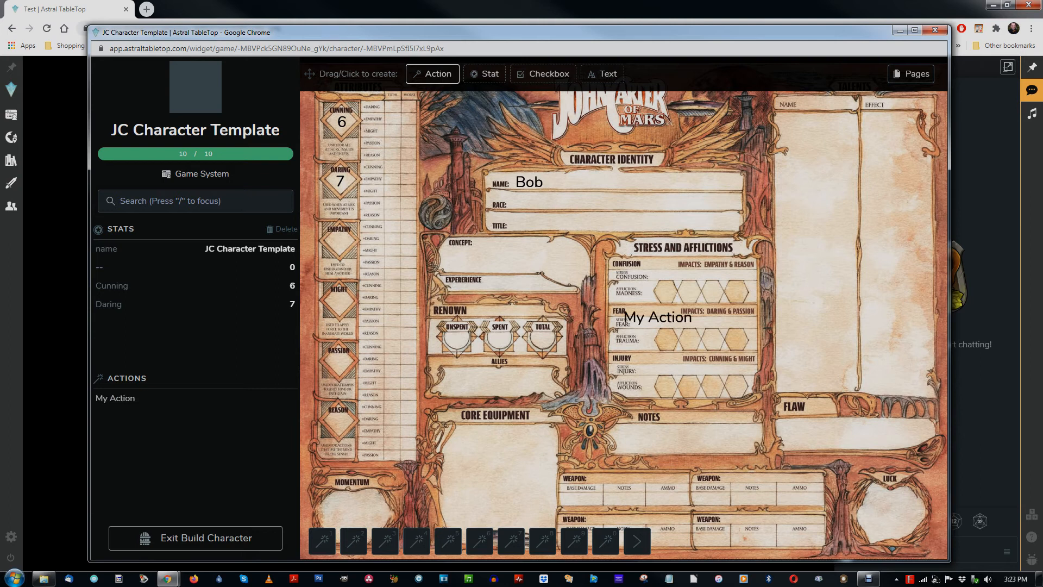
click(660, 318)
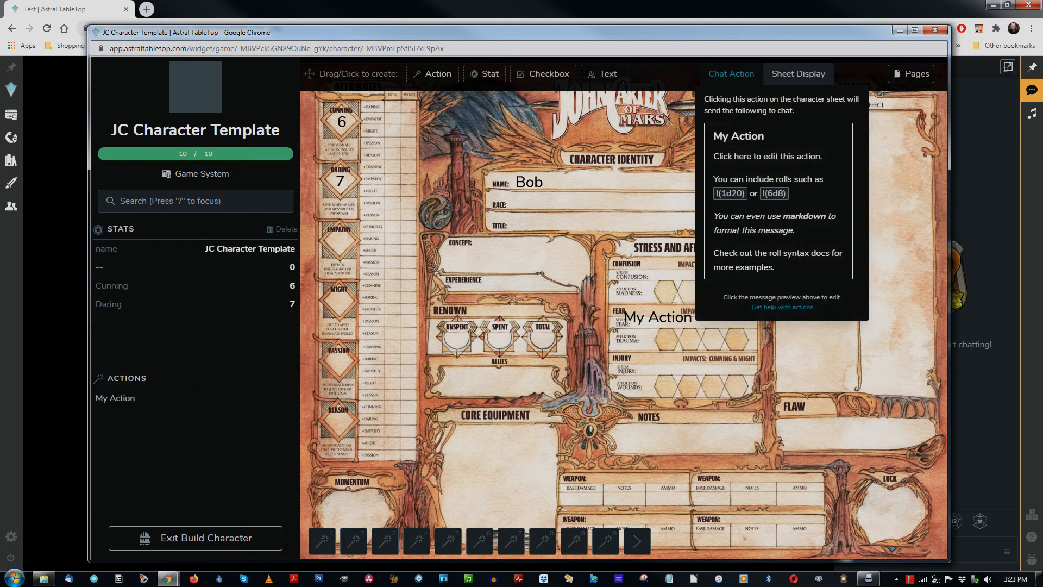
drag(657, 315, 433, 106)
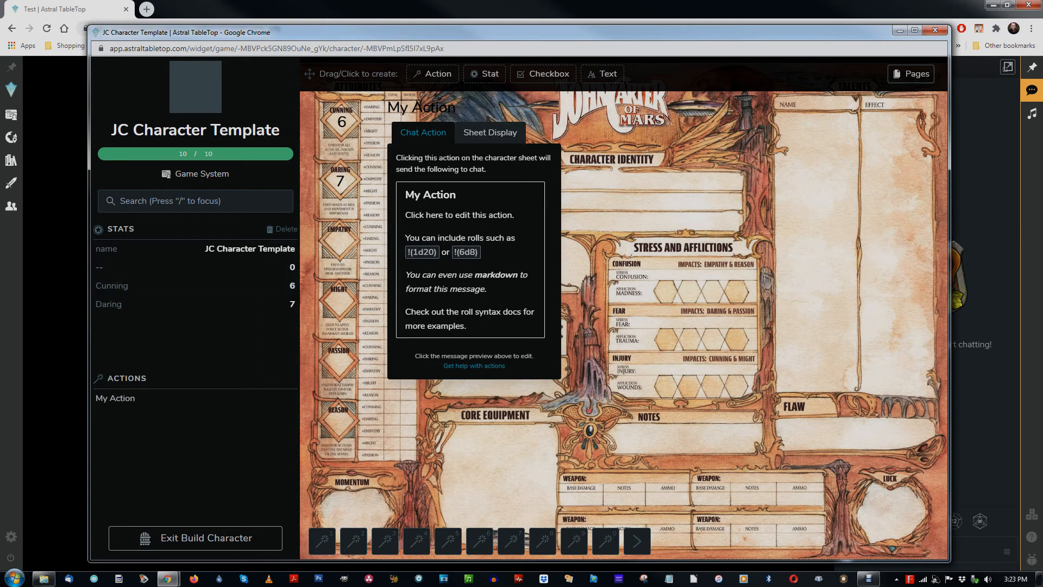
click(447, 223)
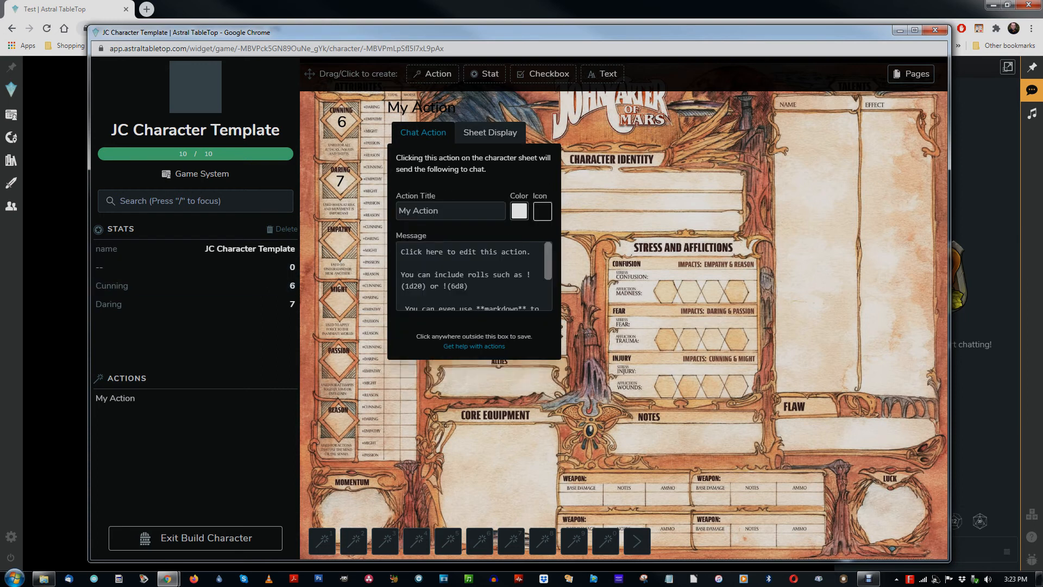
text(Cu)
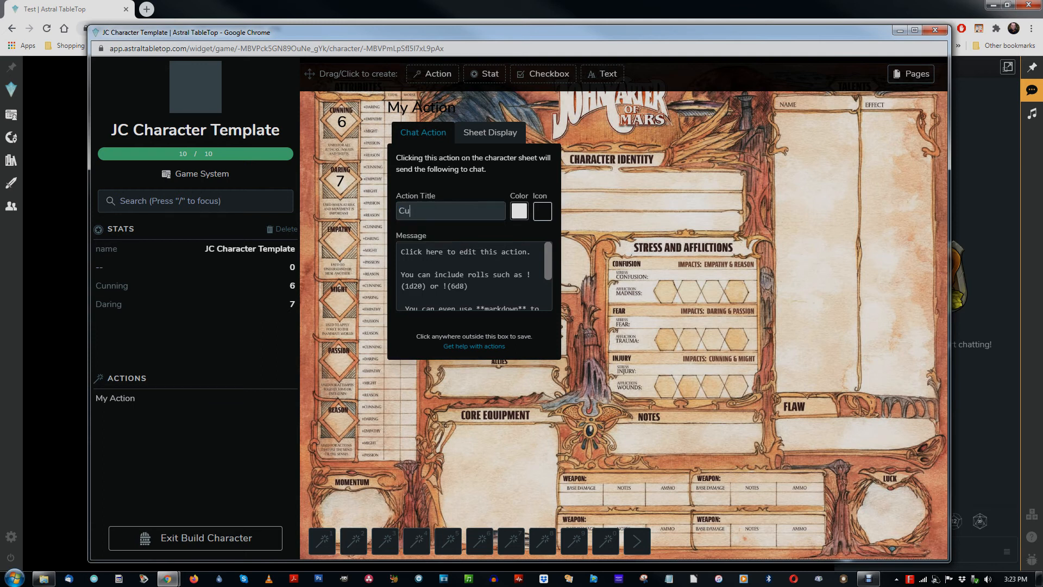
text(nning and Daring)
Give the Cunning and Daring action a sword icon and assign it to the first quick action slot
click(542, 210)
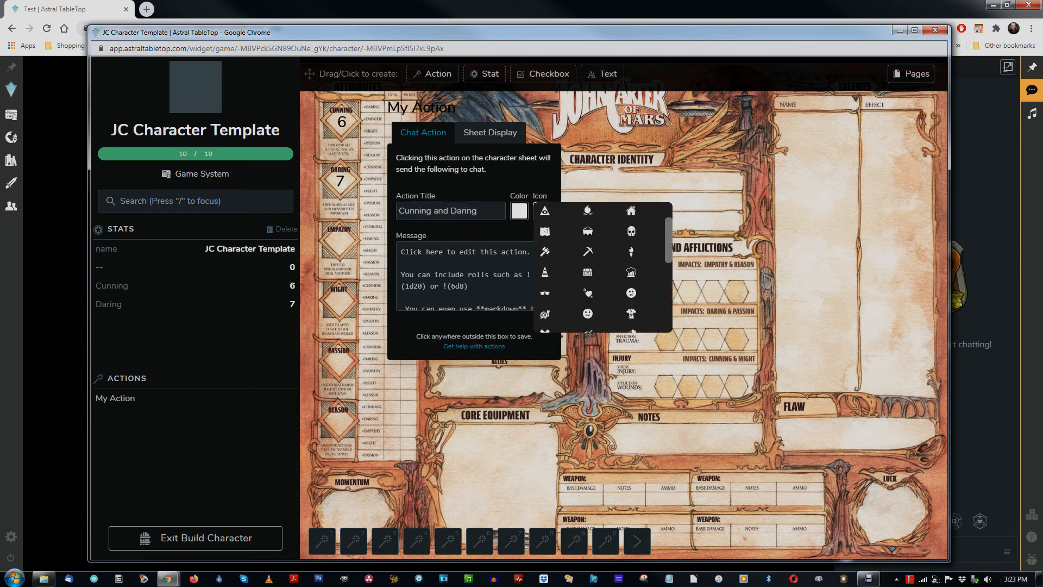
scroll(602, 266, down, 5)
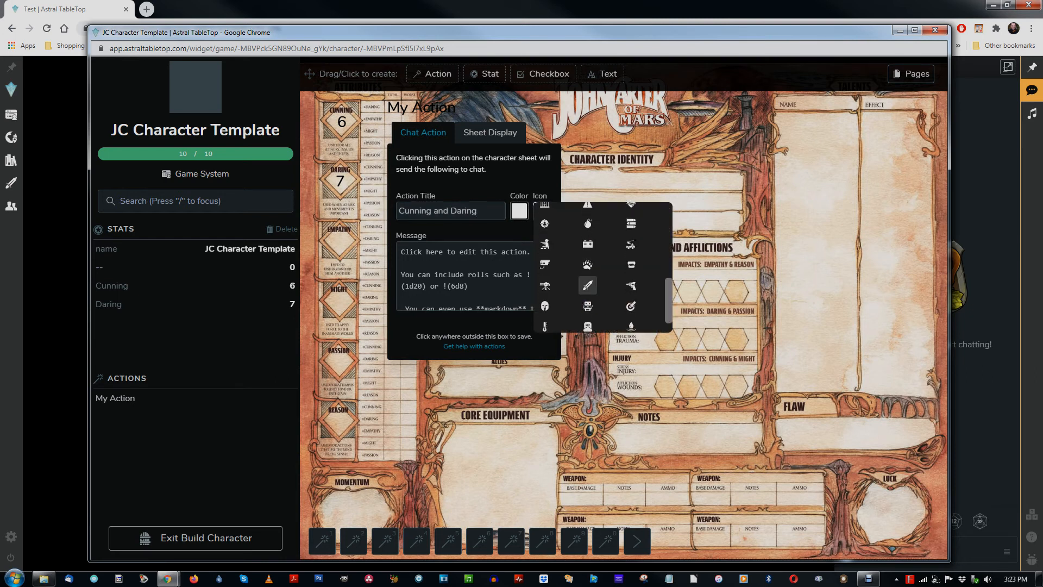
click(587, 285)
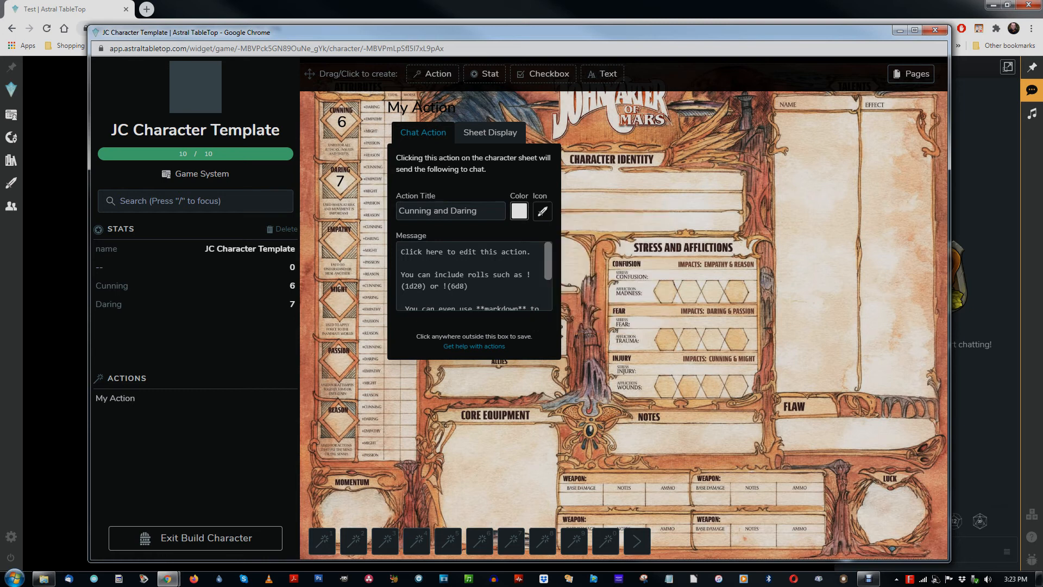
drag(111, 399, 324, 542)
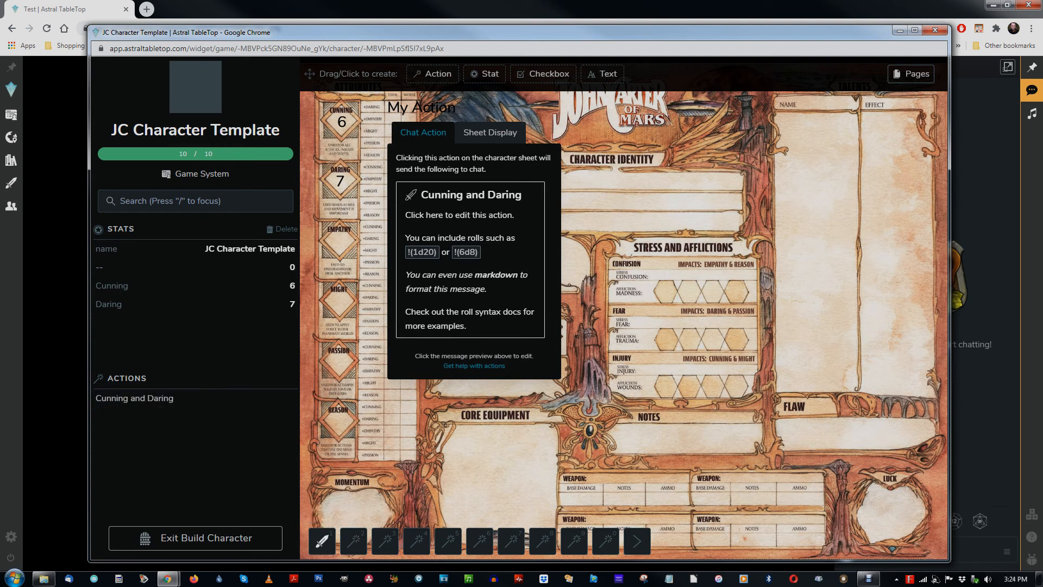
Replace the sample text in the Cunning and Daring action's message with the roll !(1d20)
click(470, 260)
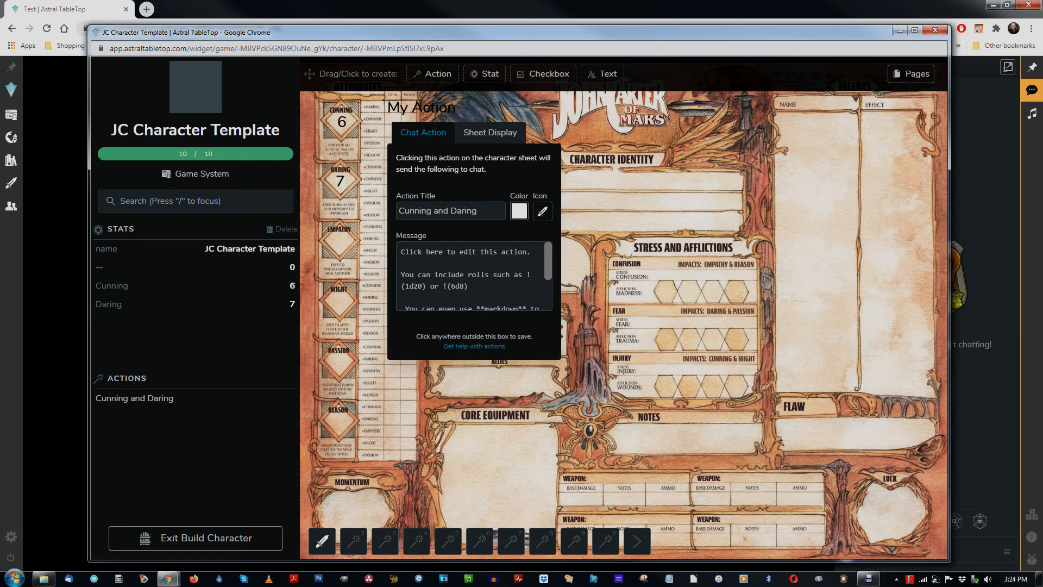
drag(401, 251, 525, 274)
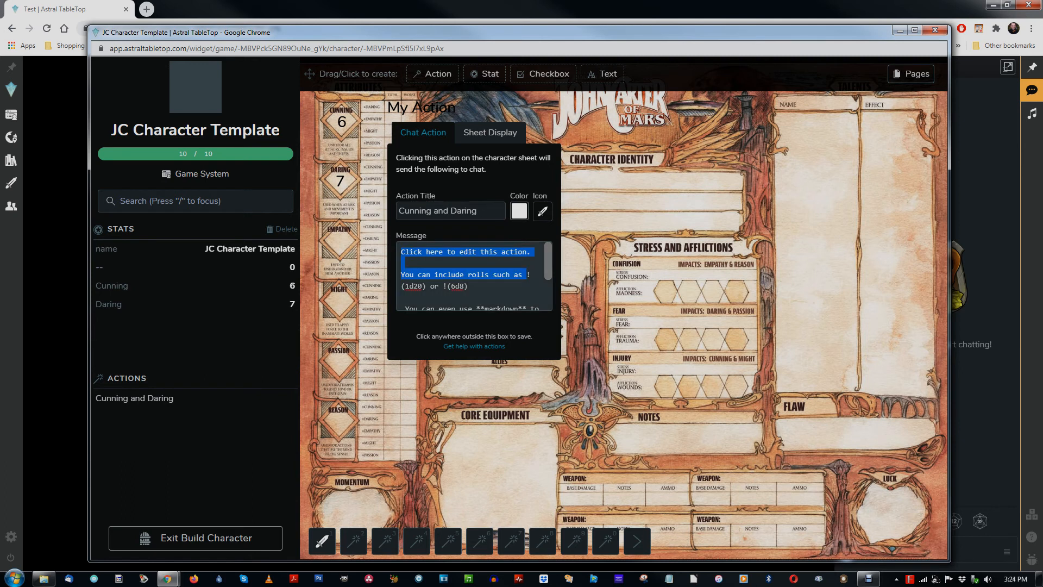
key(BackSpace)
key(ctrl+shift+End)
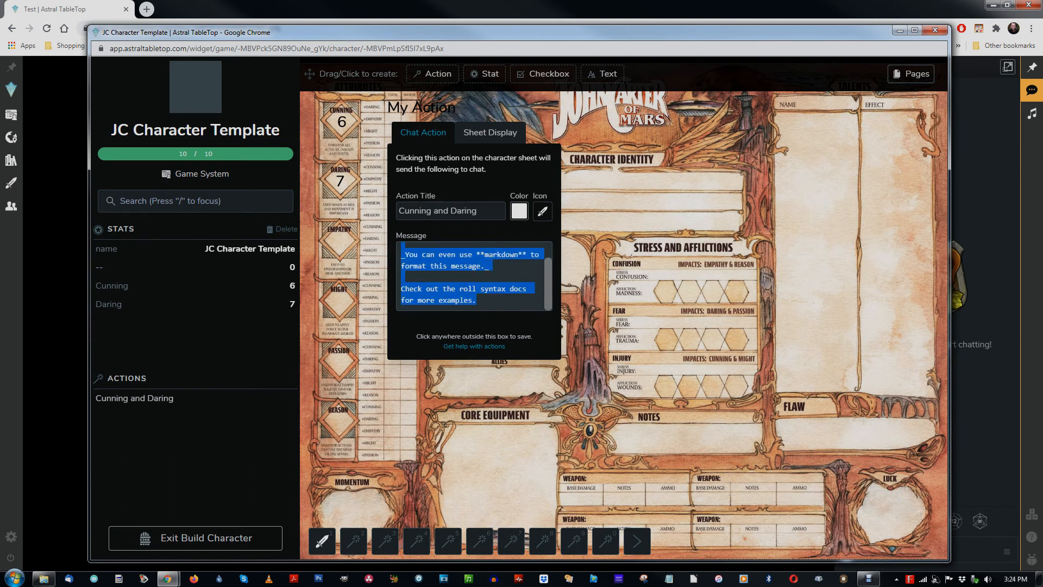
key(BackSpace)
text())
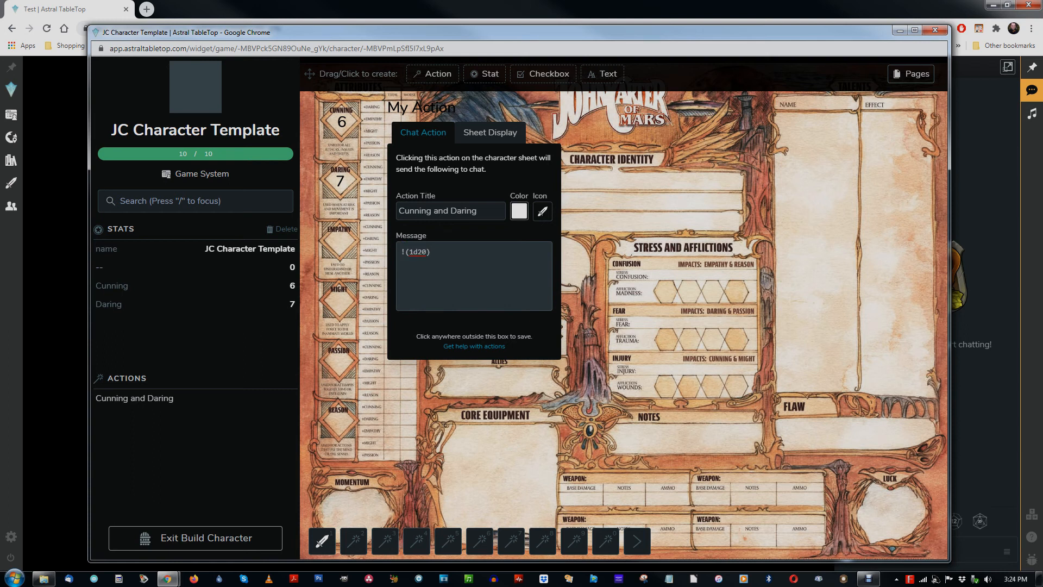
Change the roll in the action's message to !(2d20<{Cunning+Daring})
key(BackSpace)
text(2)
text(<)
text({)
text(Cunning)
text(})
text(Daring)
text(})
Copy {Cunning+Daring} from the action's message and use it as the action's sheet display text in place of My Action
key(shift+Left)
key(shift+Left)
key(shift+Left)
key(shift+Left)
key(shift+Left)
key(shift+Left)
key(shift+Left)
key(shift+Left)
key(shift+Left)
key(shift+Left)
key(shift+Left)
key(shift+Left)
key(shift+Left)
key(shift+Left)
key(shift+Left)
key(shift+Left)
key(ctrl+c)
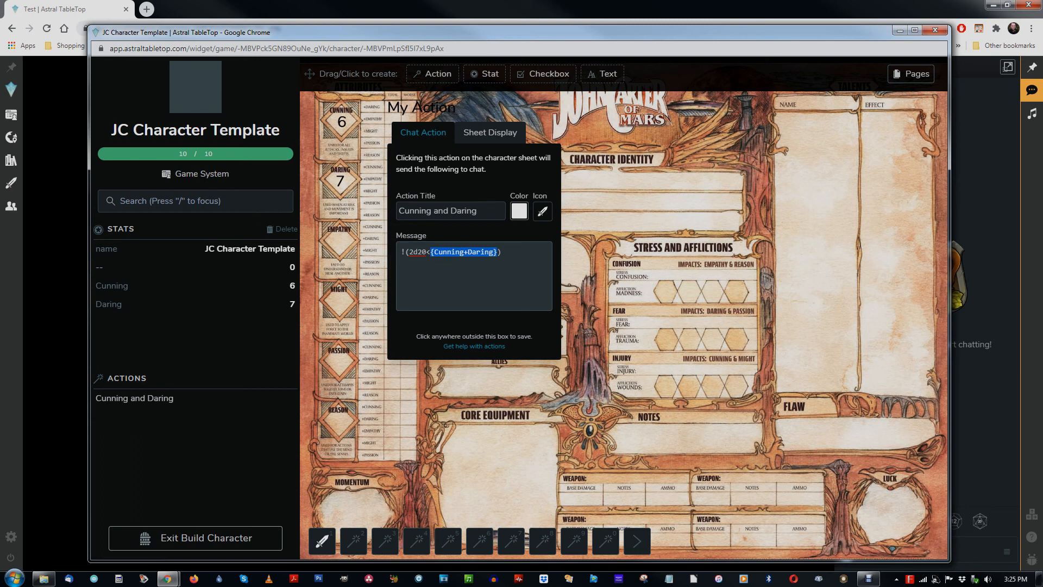
click(489, 133)
click(490, 132)
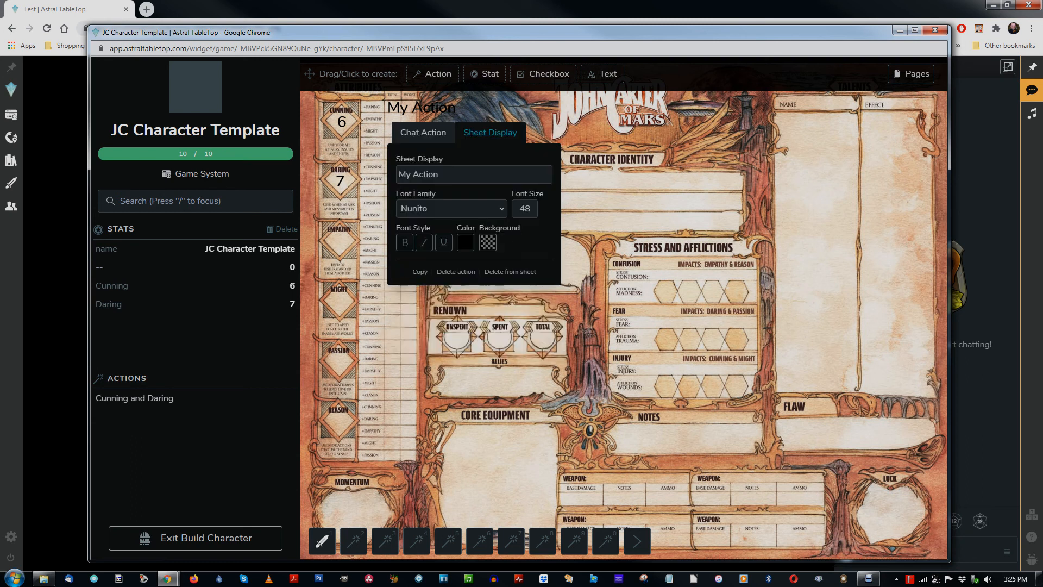
key(ctrl+a)
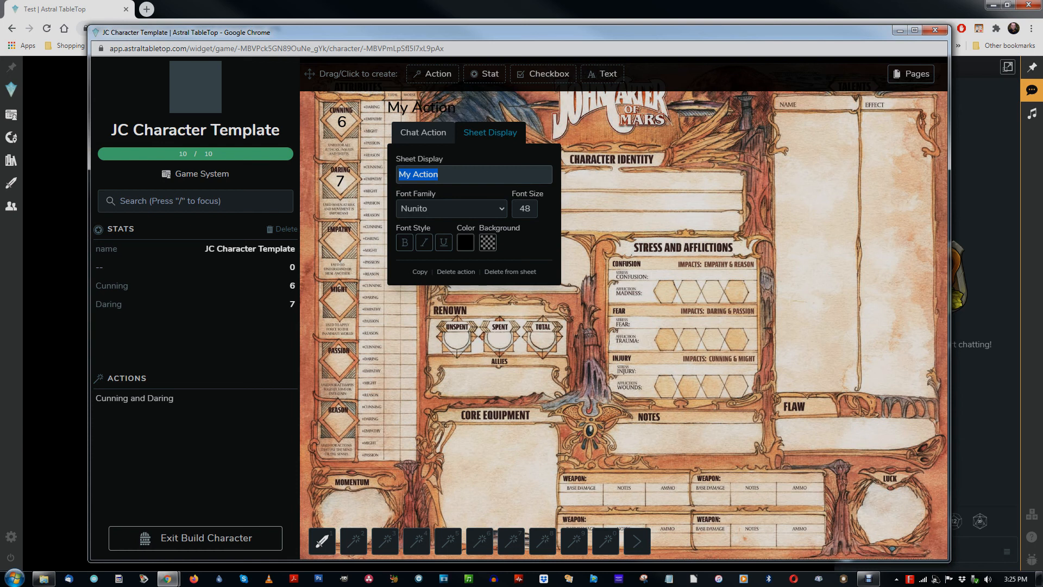
key(ctrl+v)
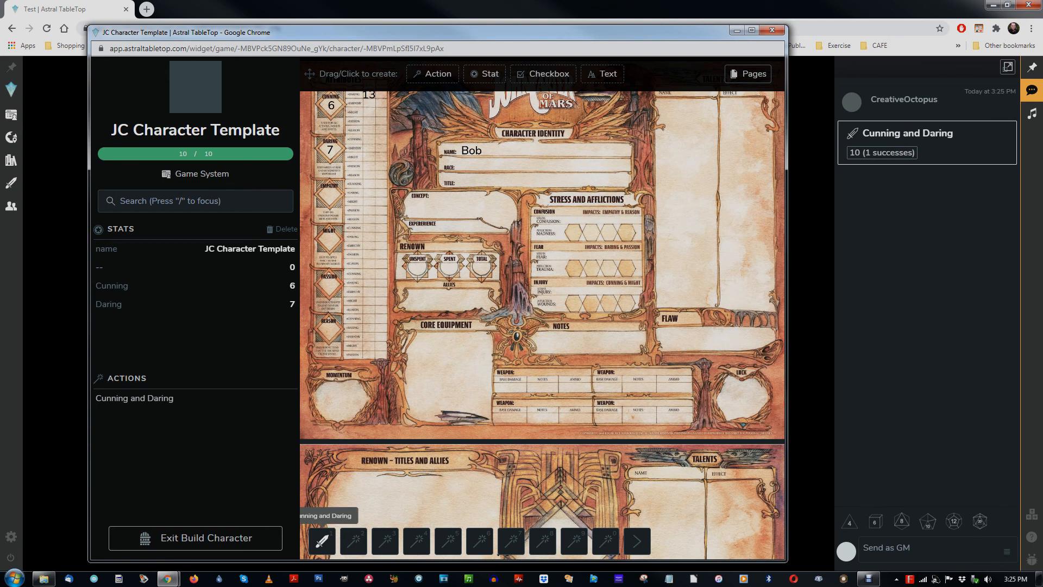
Run the Cunning and Daring action from the first quick action slot and check its roll in the chat
click(322, 540)
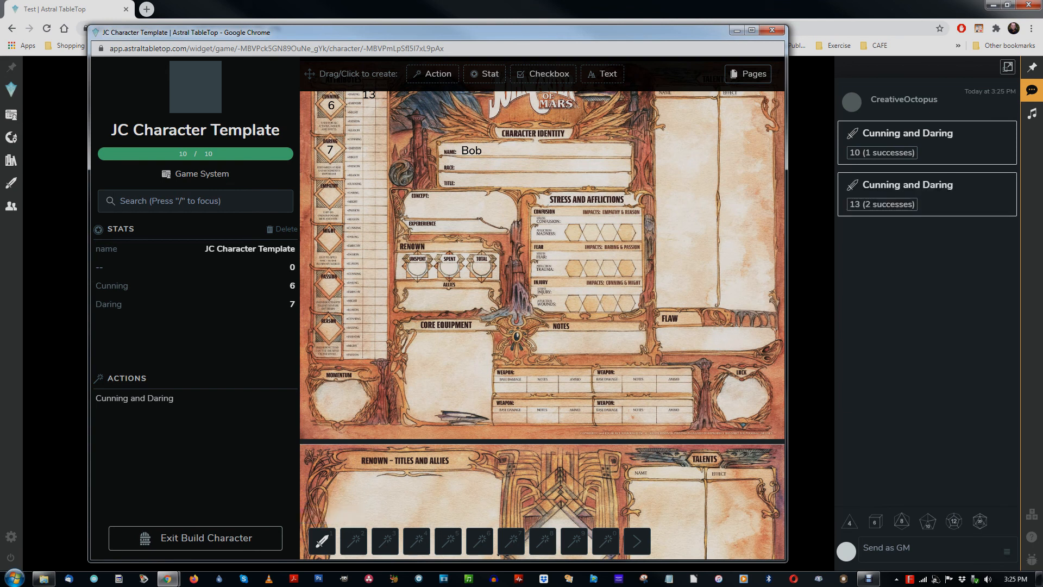
mouse_move(882, 204)
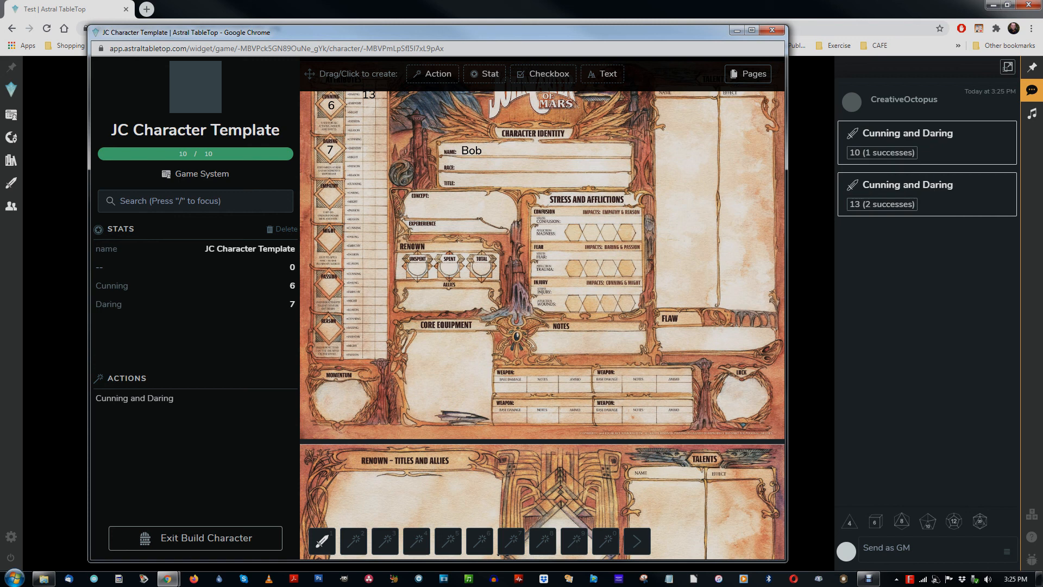